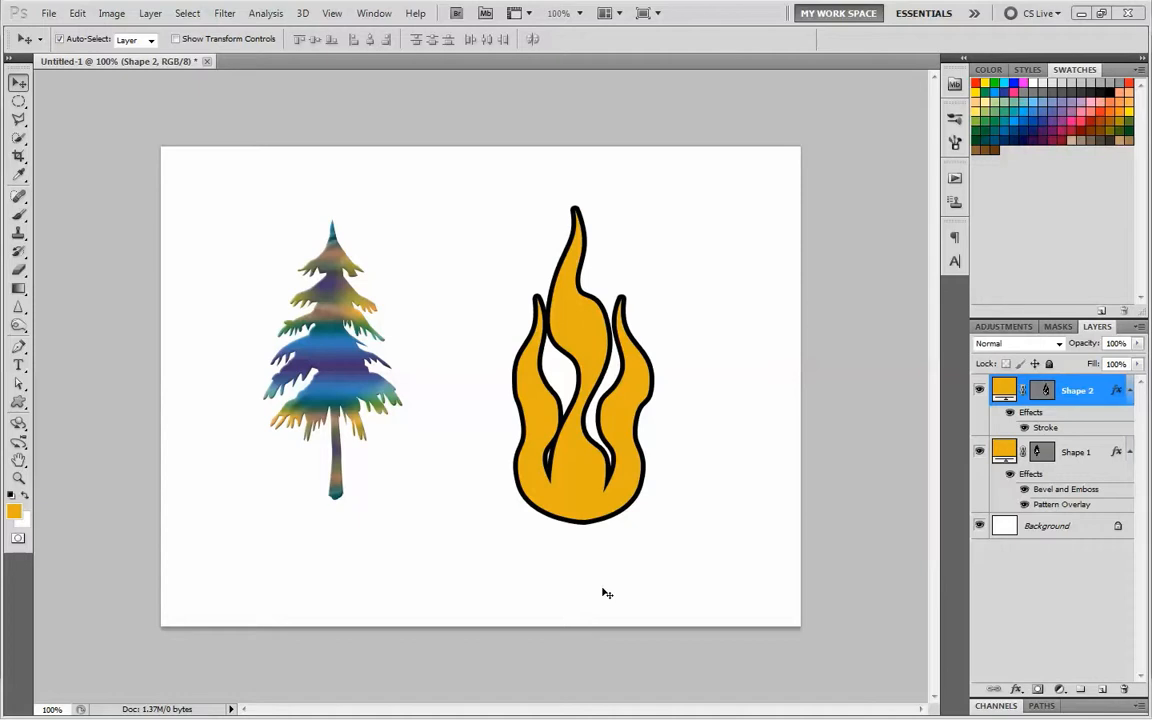
Create a new 800 by 600 pixel RGB document at 72 pixels/inch with a white background.
left_click(49, 14)
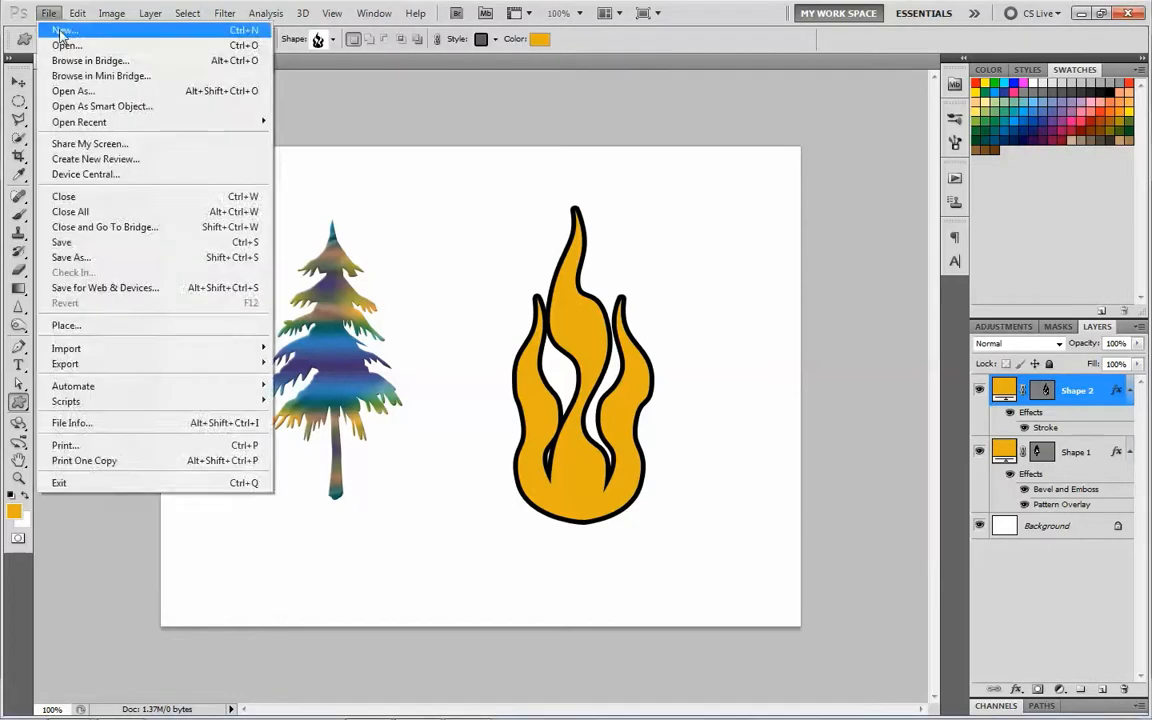
left_click(62, 30)
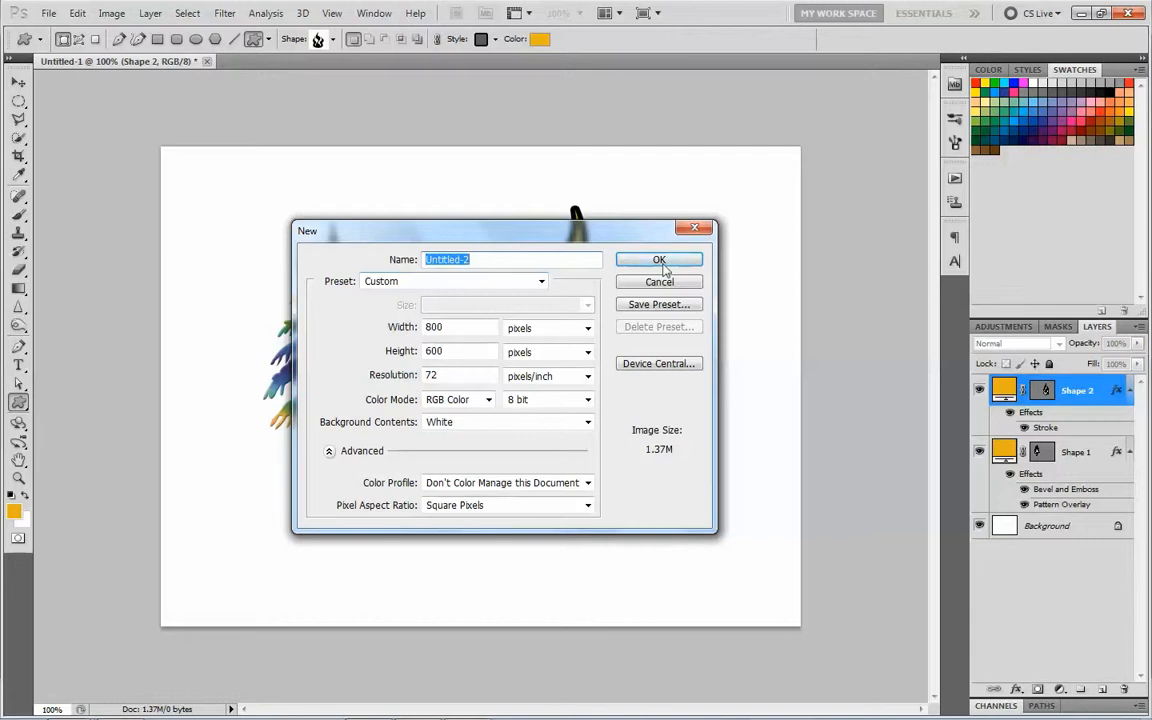
left_click(659, 258)
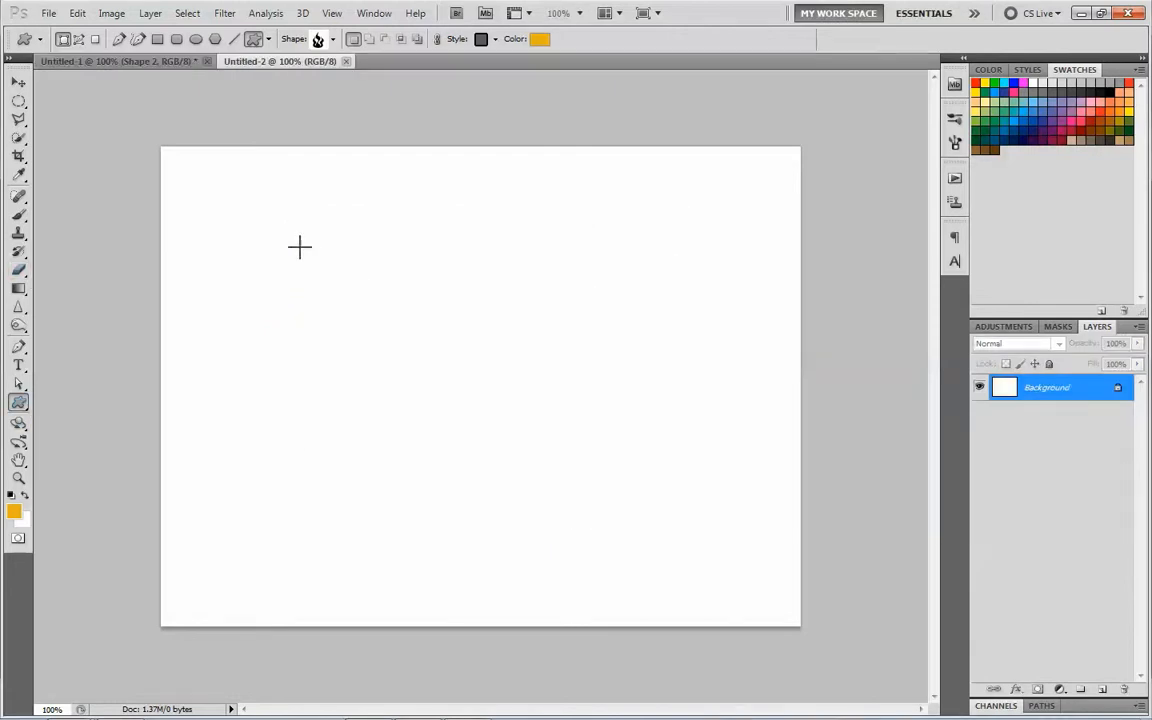
Draw a large maple leaf custom shape in the lower right part of the canvas.
left_click(332, 40)
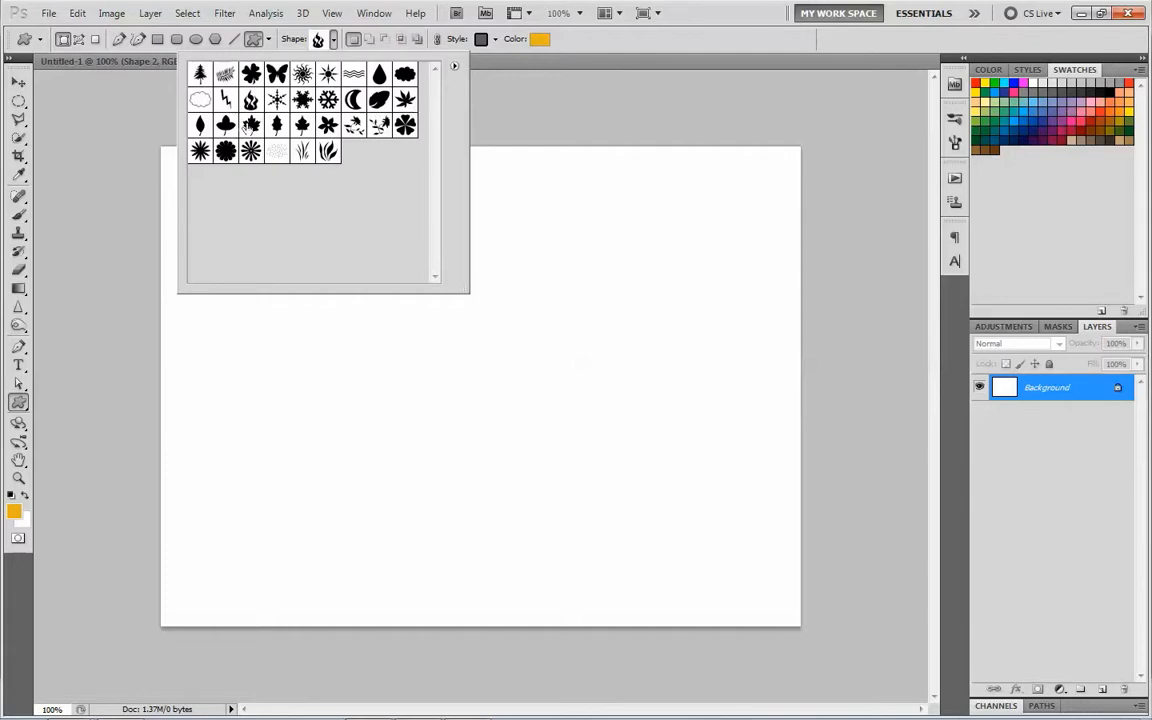
left_click(251, 124)
left_click_drag(582, 308, 783, 569)
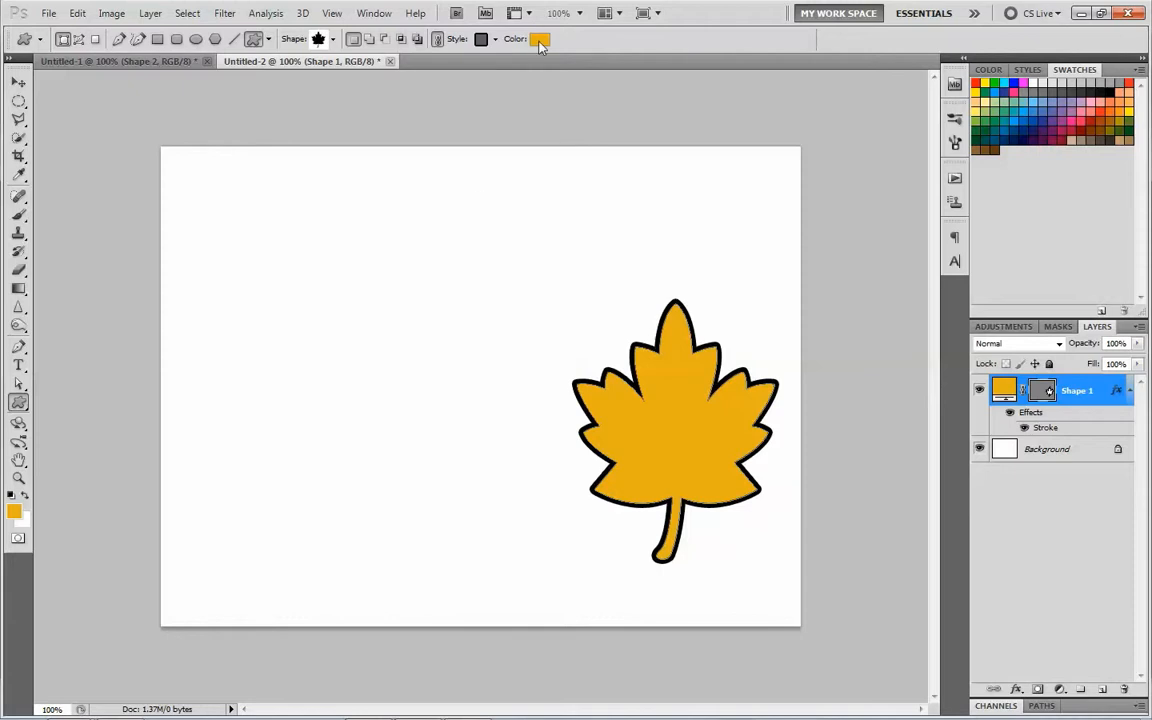
Change the maple leaf's fill to dark green, #317d14.
left_click(540, 39)
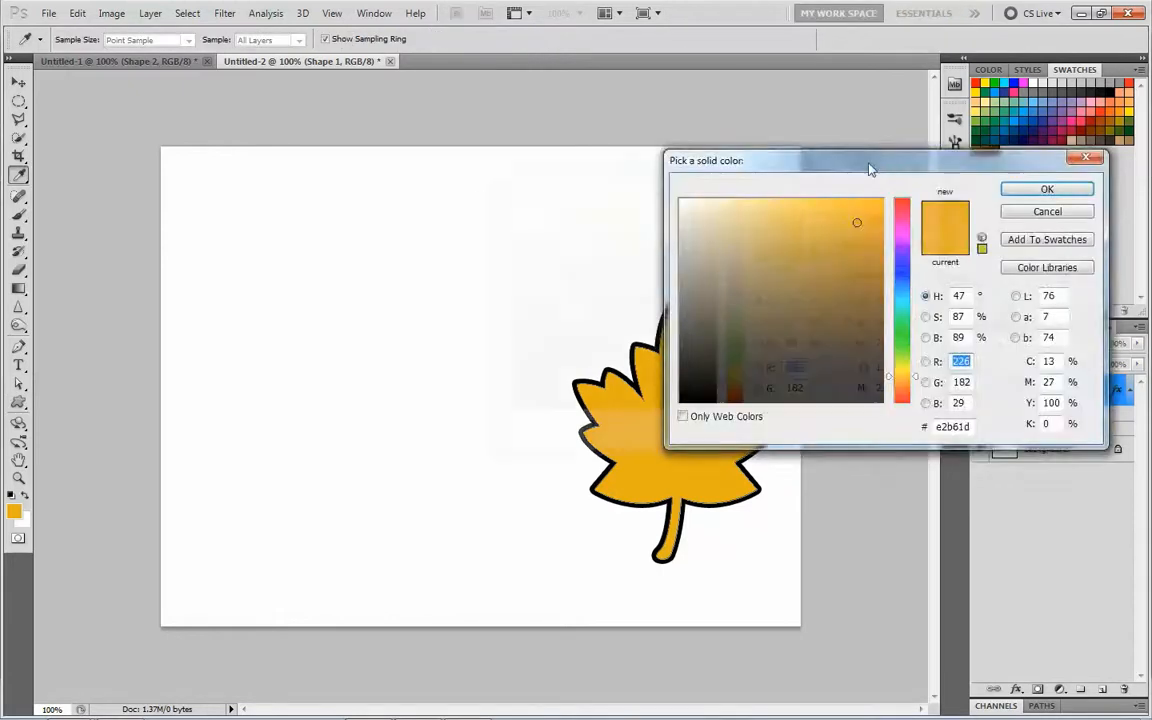
left_click_drag(869, 158, 354, 153)
left_click(307, 315)
left_click(386, 225)
left_click(389, 203)
left_click(390, 335)
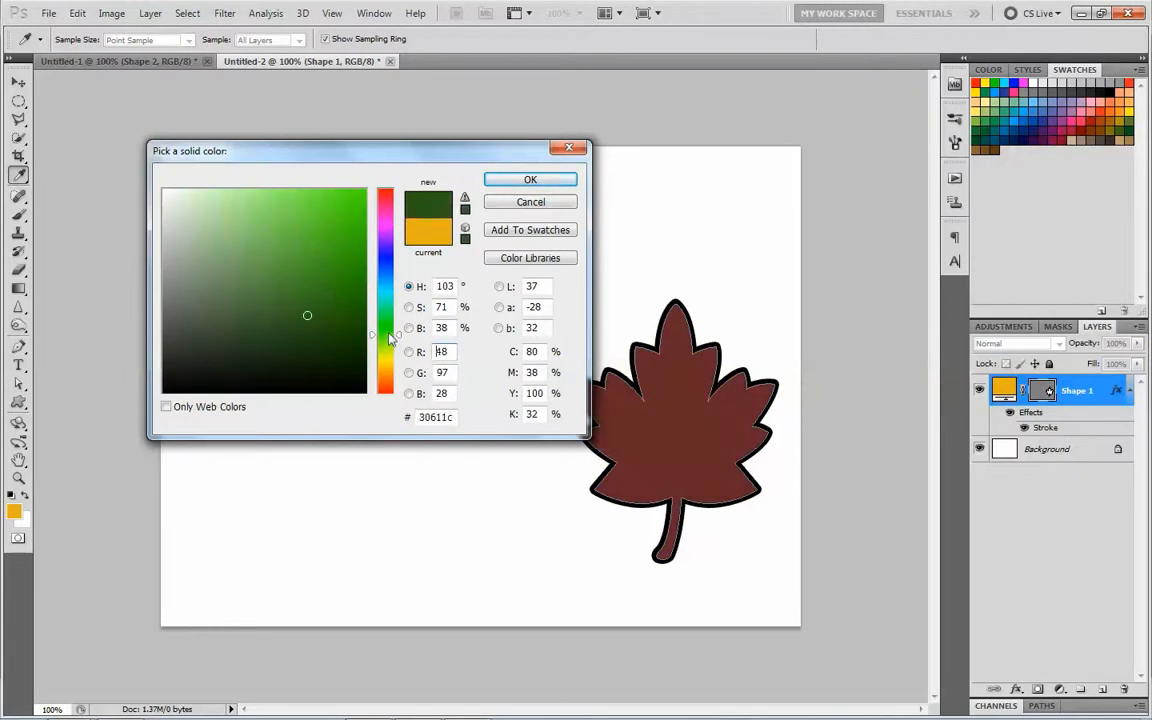
left_click(316, 246)
left_click(334, 293)
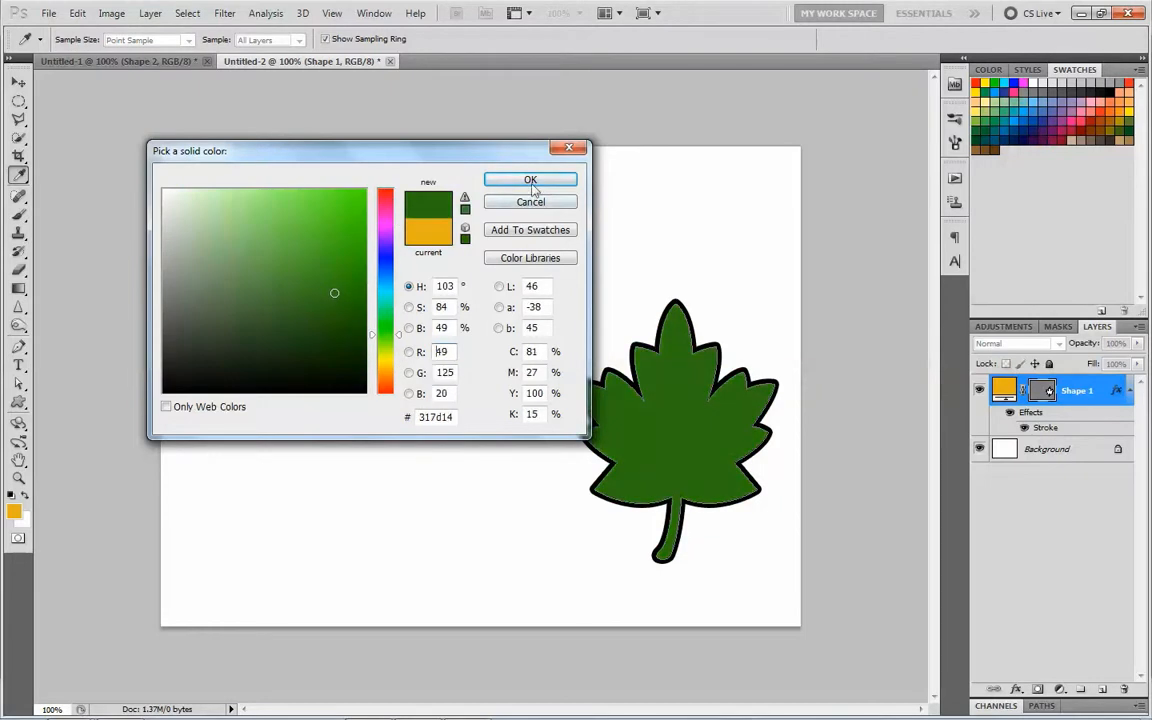
left_click(531, 181)
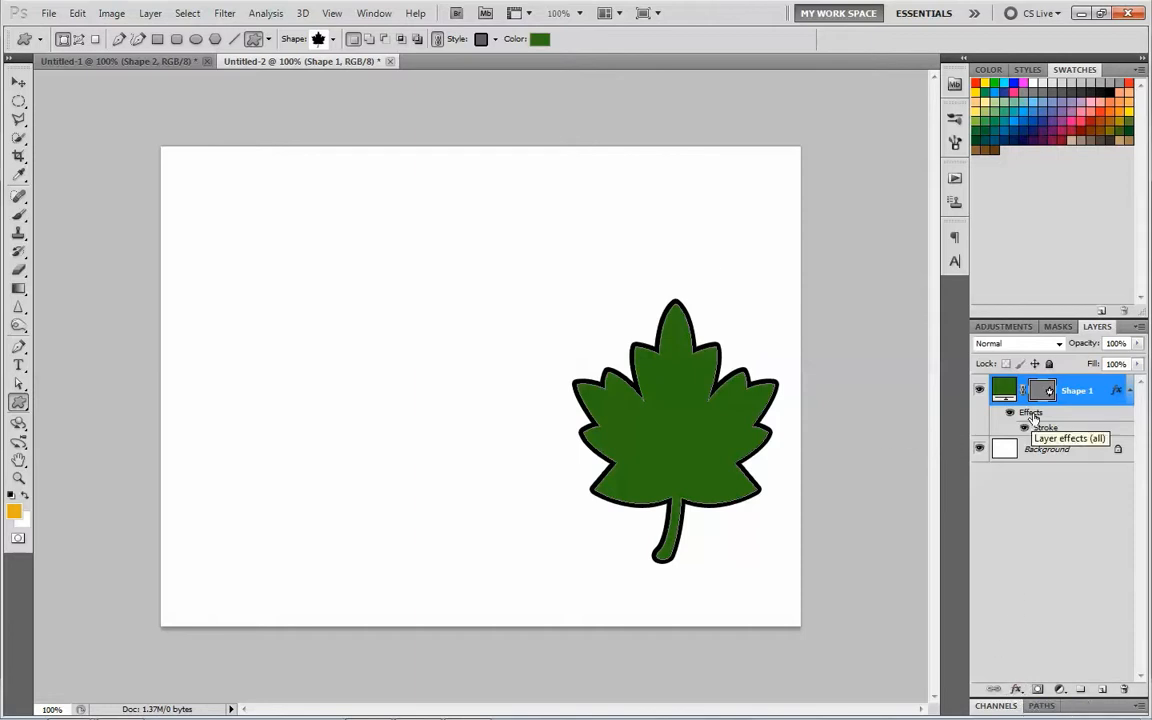
Delete the leaf layer's existing effects and add a 5 px black stroke positioned inside.
mouse_move(1033, 418)
left_mouse_down()
mouse_move(999, 585)
mouse_move(1020, 626)
mouse_move(1010, 615)
mouse_move(1124, 690)
left_mouse_up()
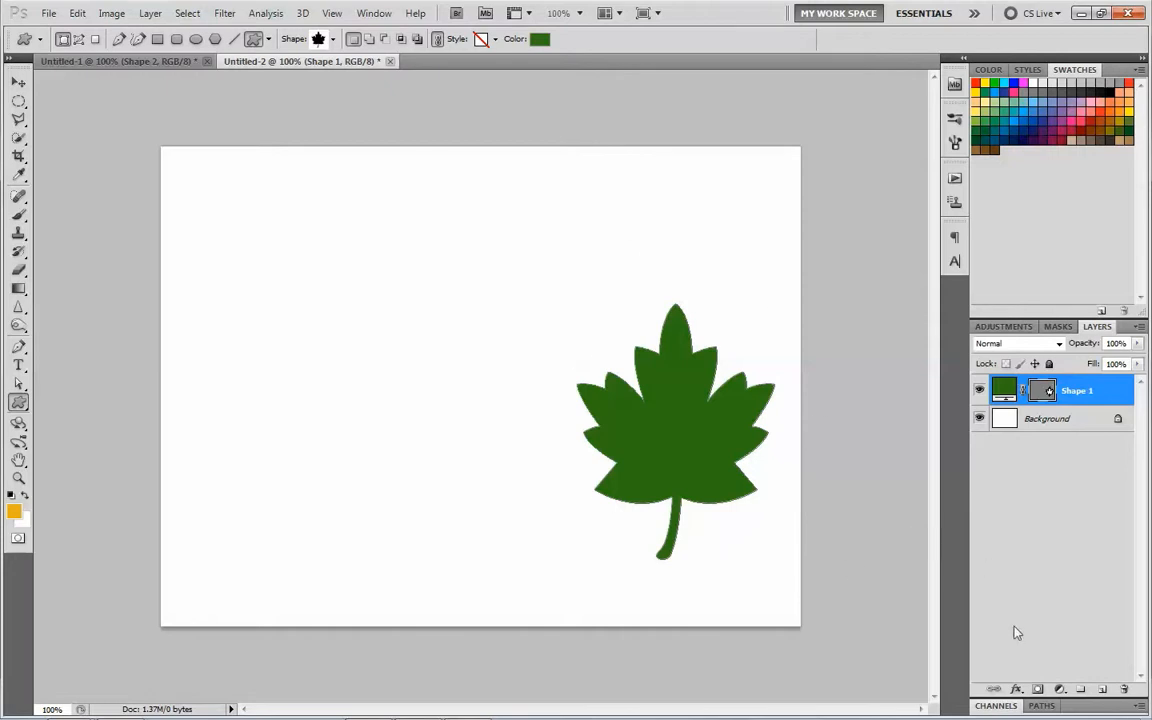
left_click(1016, 689)
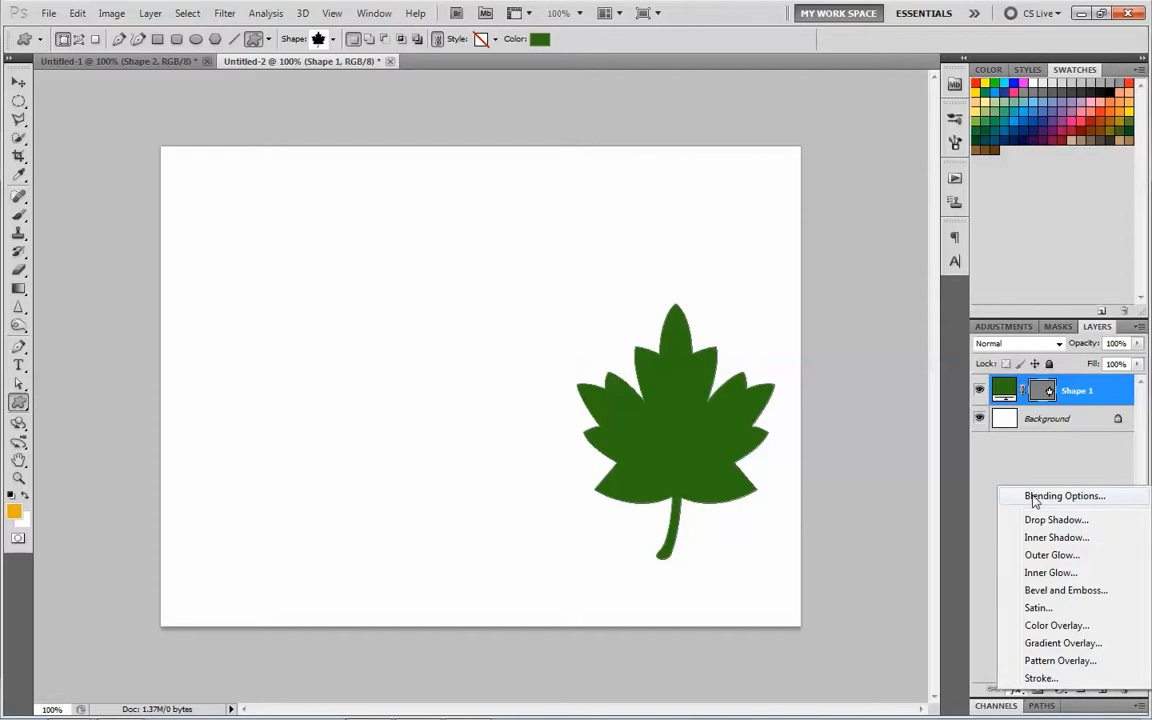
left_click(1040, 679)
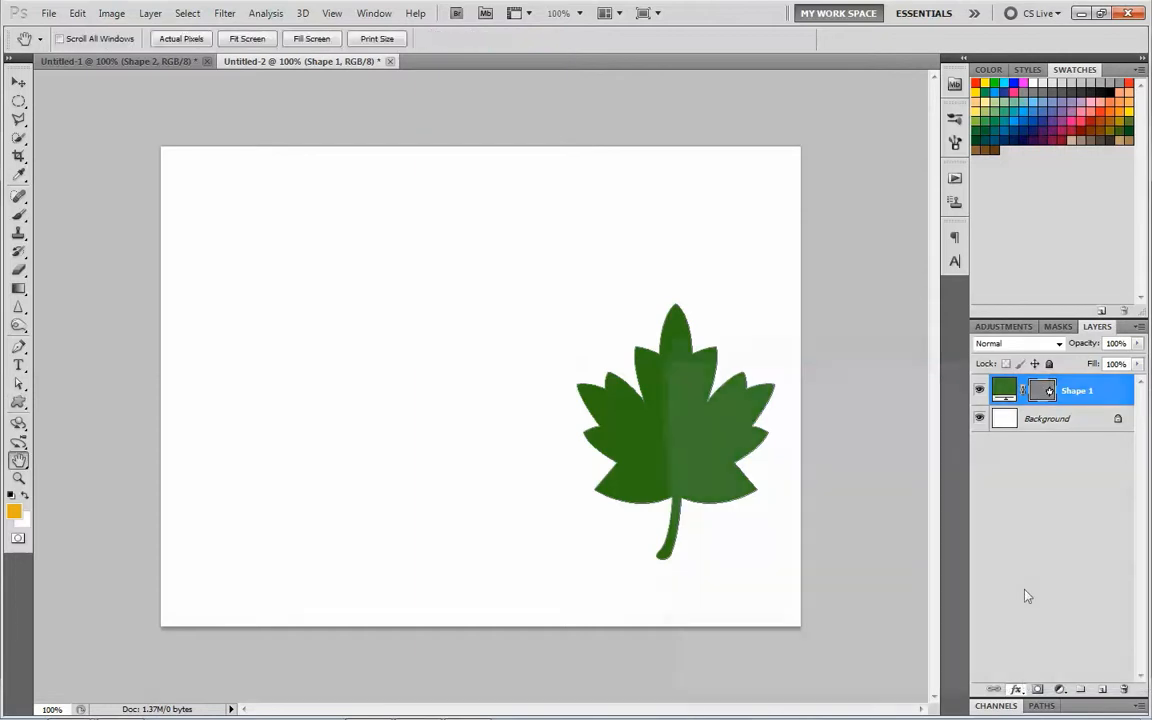
left_click_drag(957, 350, 369, 164)
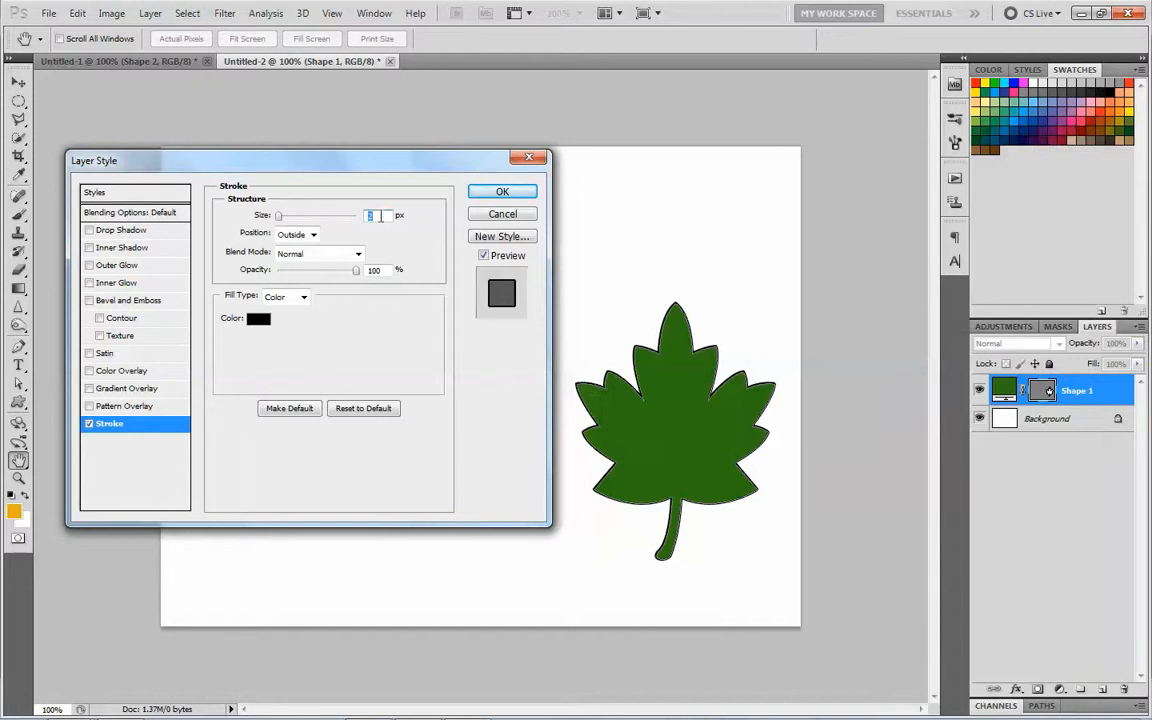
mouse_move(281, 220)
left_mouse_down()
mouse_move(319, 221)
mouse_move(283, 221)
left_mouse_up()
left_click(313, 235)
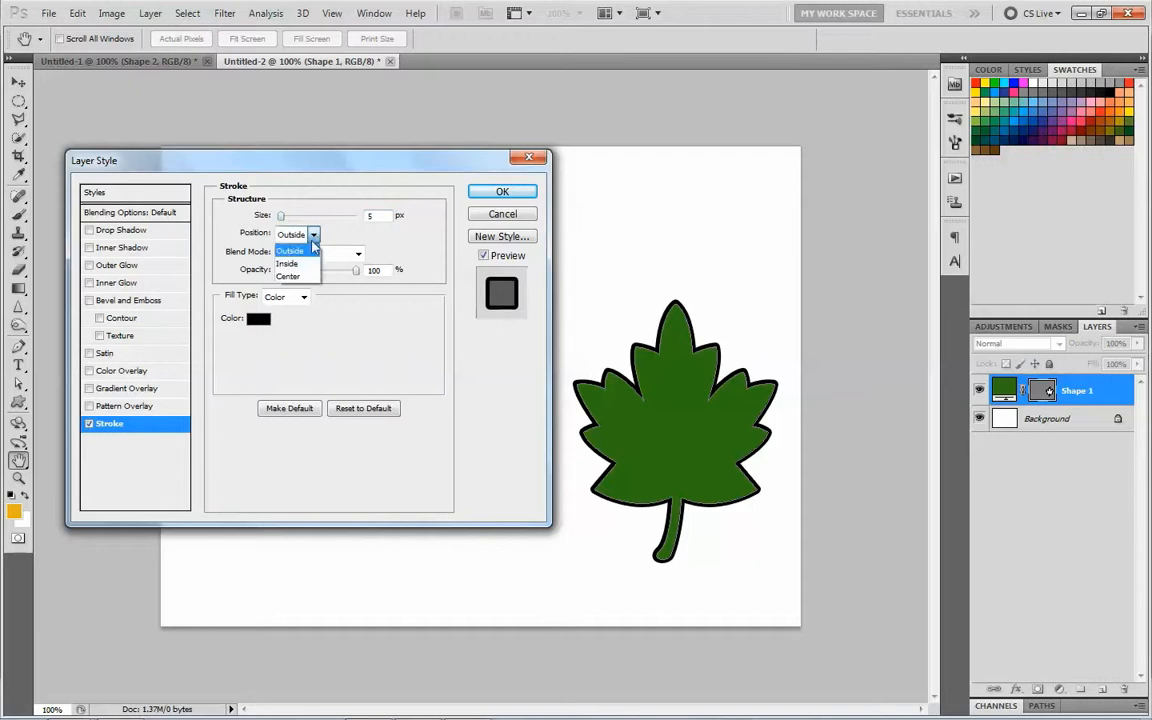
left_click(292, 257)
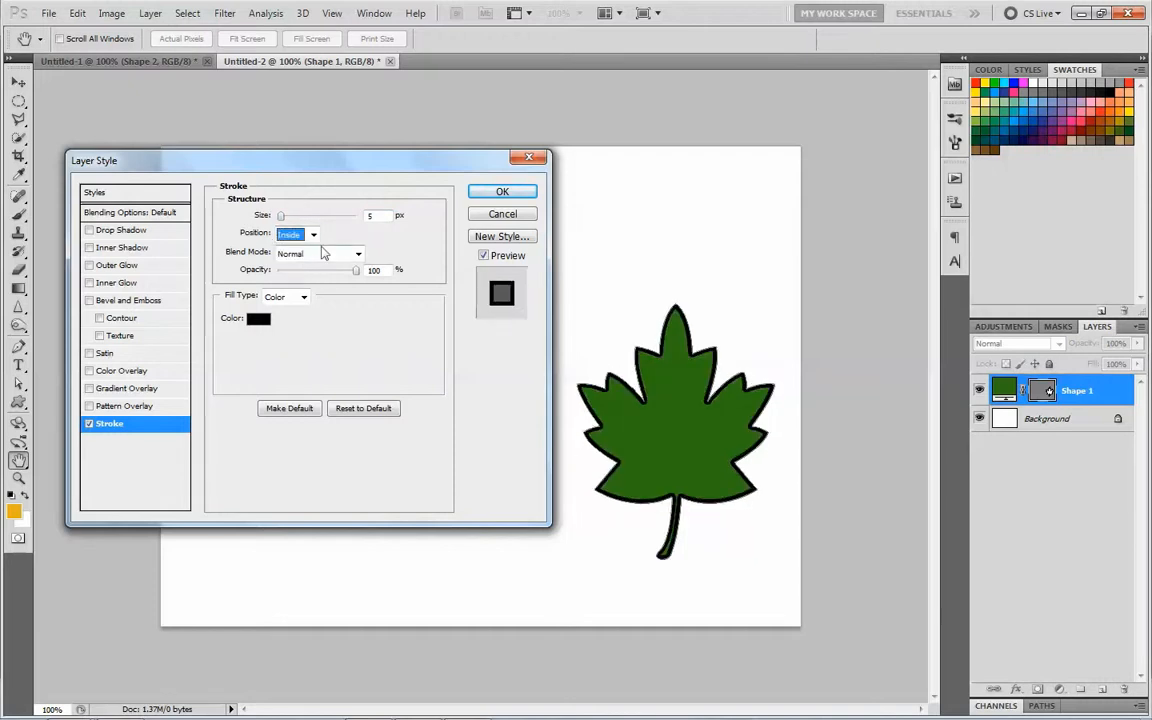
Try a reduced opacity on the leaf's stroke and restore it to 100%, keeping the Normal blend mode.
left_click(358, 254)
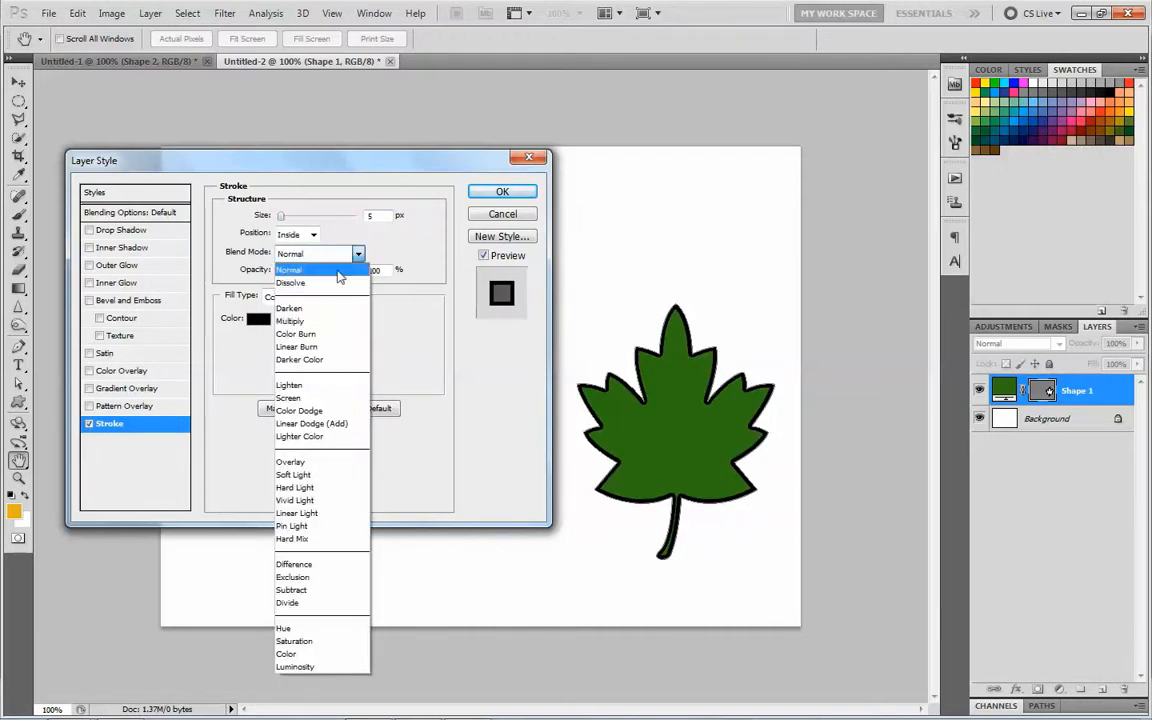
left_click(300, 262)
mouse_move(355, 270)
left_mouse_down()
mouse_move(325, 272)
mouse_move(358, 272)
left_mouse_up()
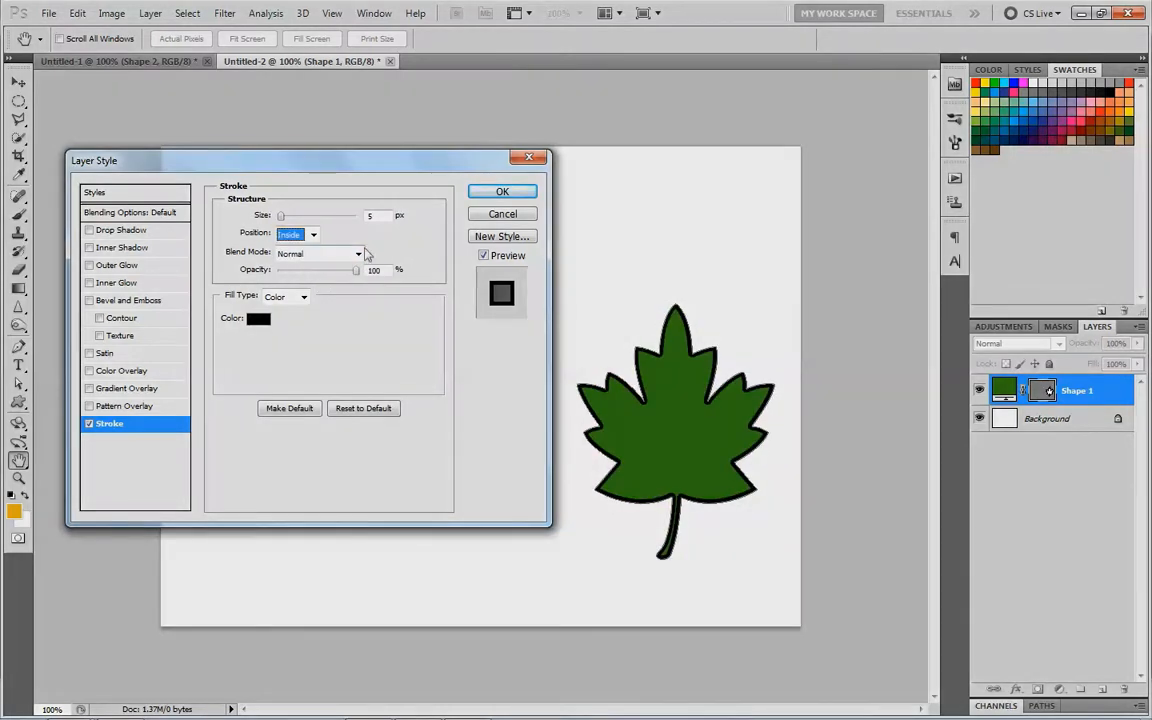
left_click(357, 254)
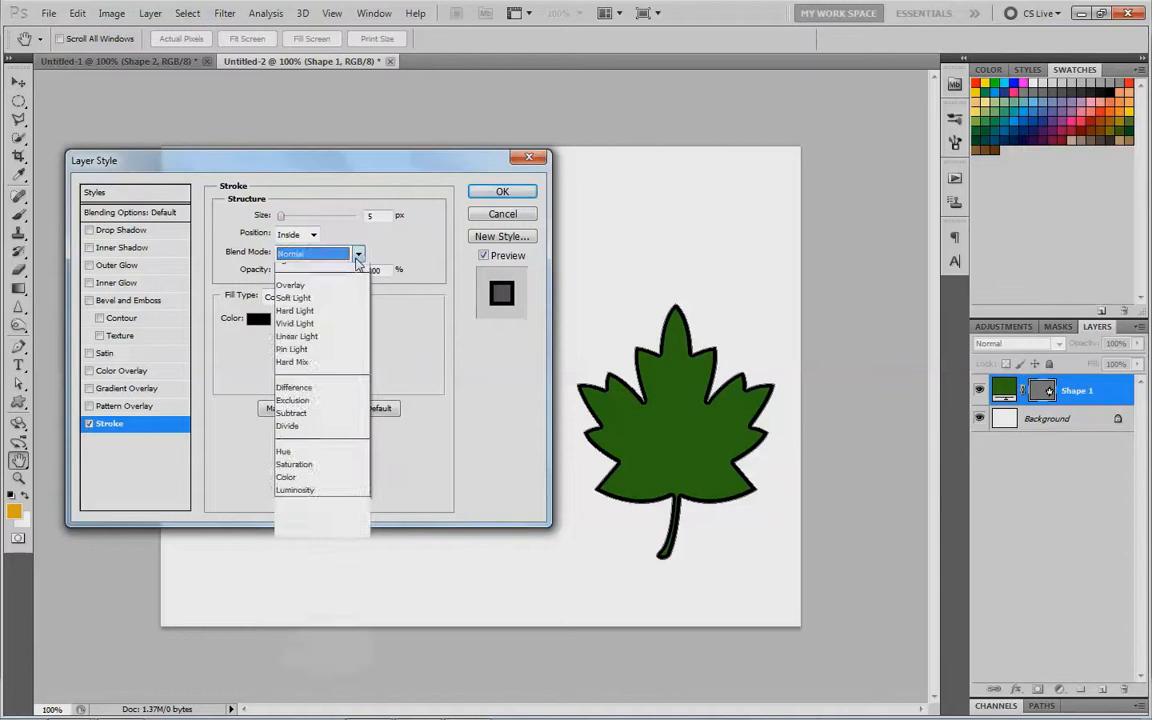
left_click(337, 271)
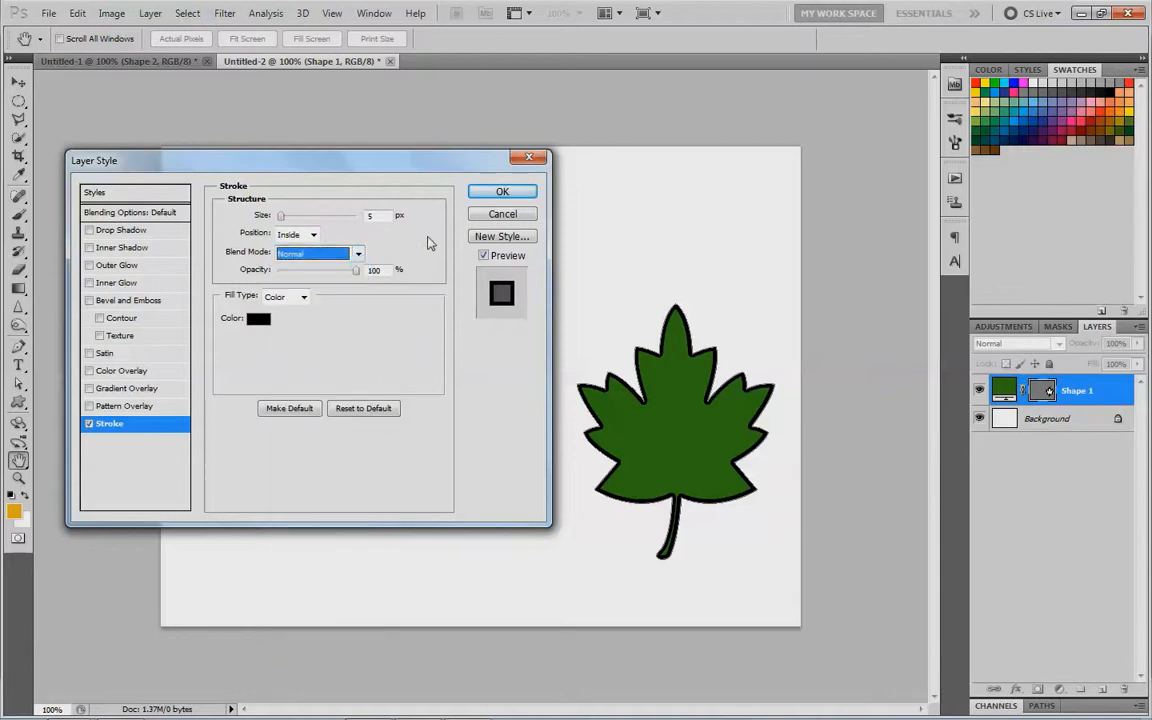
left_click_drag(344, 281, 333, 284)
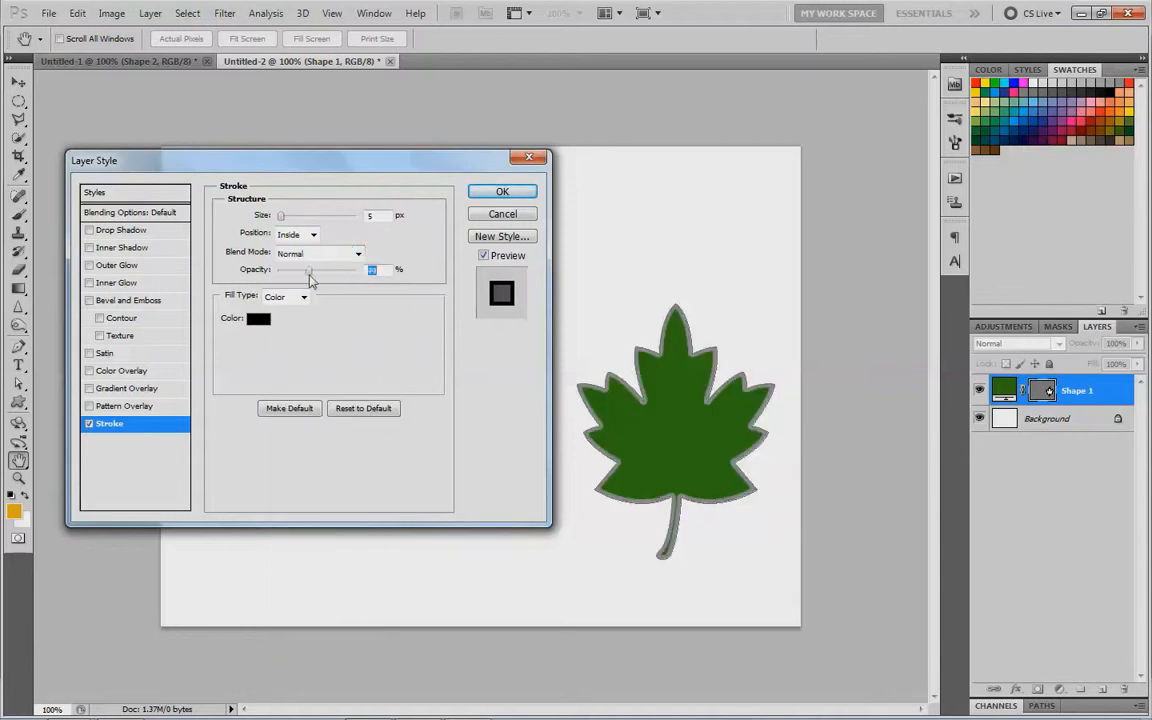
type("100")
Set the leaf's stroke color to dark purplish blue and apply the layer style.
left_click(258, 318)
left_click(283, 234)
left_click(298, 287)
left_click(385, 252)
left_click(530, 180)
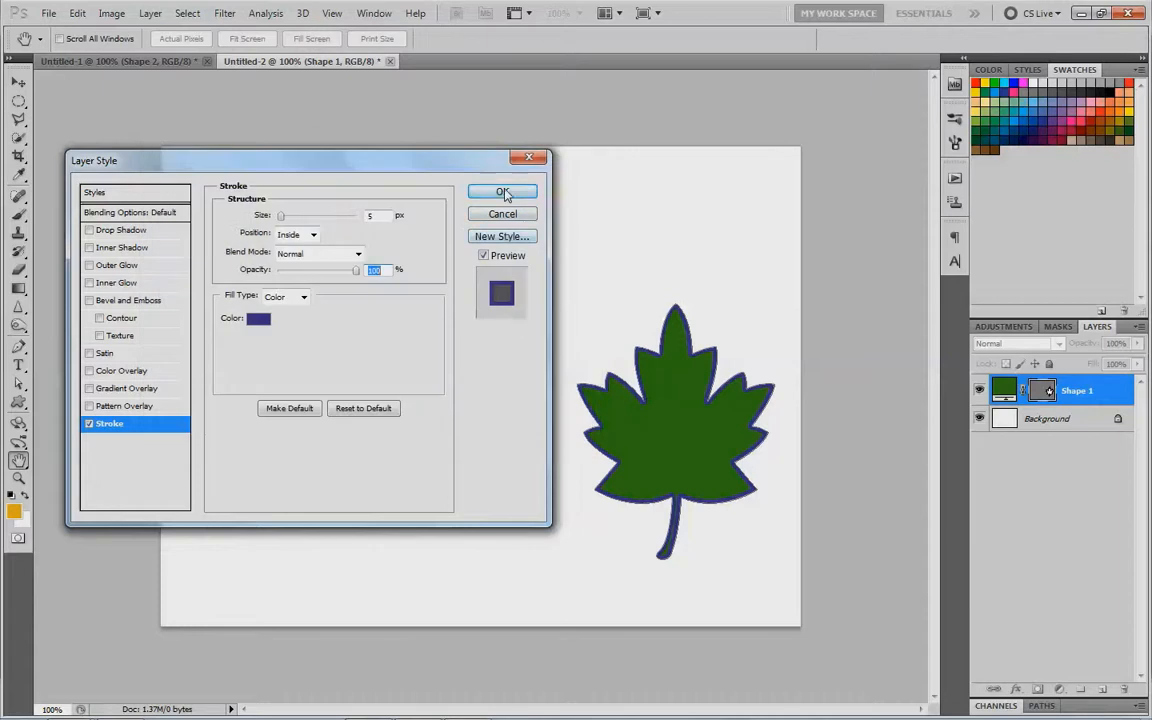
left_click(503, 192)
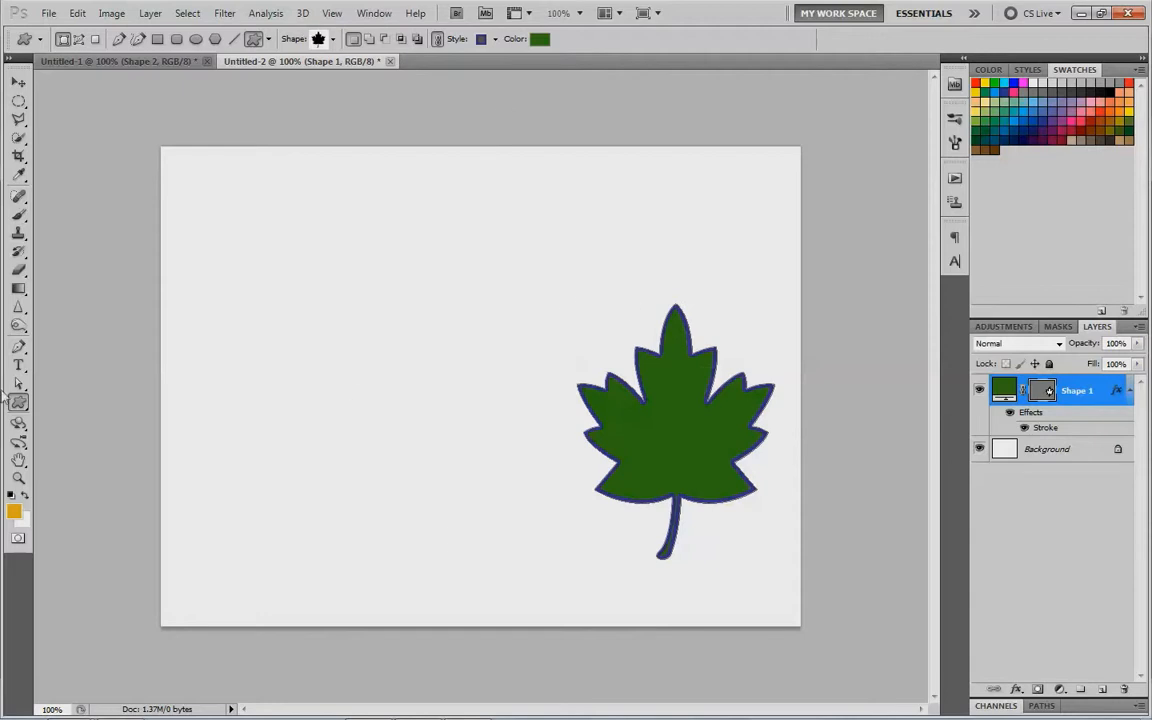
Draw a large fire custom shape to the left of the maple leaf.
left_click(334, 40)
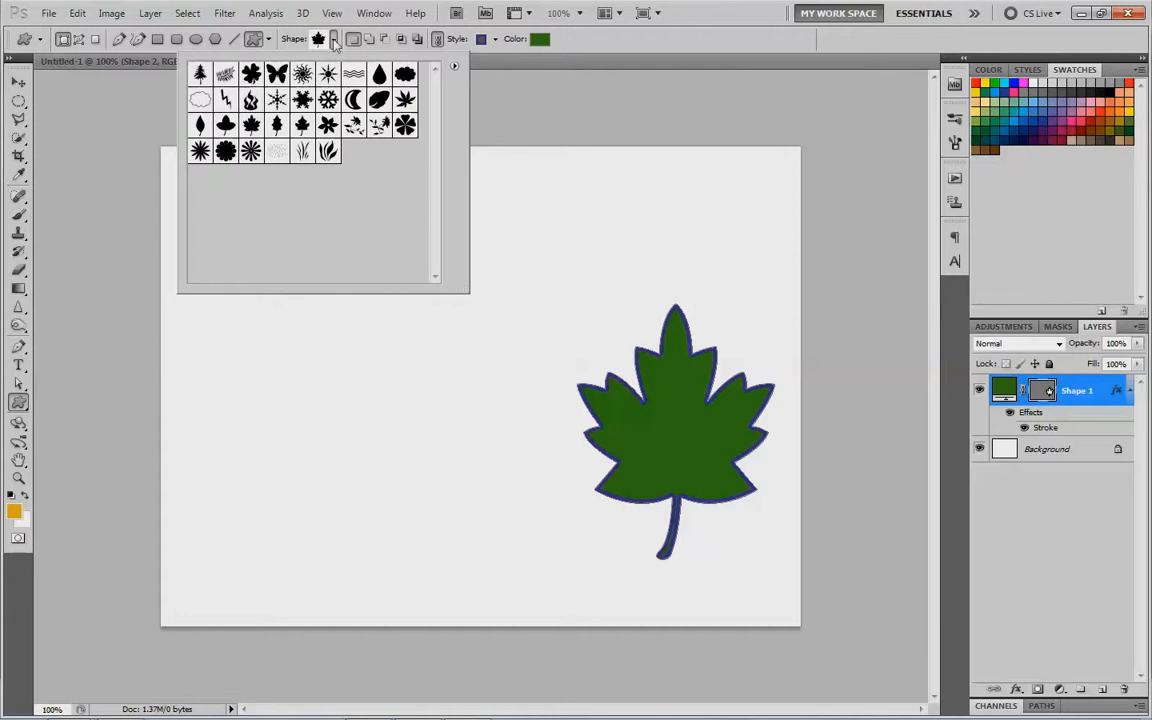
left_click(250, 99)
left_click_drag(289, 327, 483, 581)
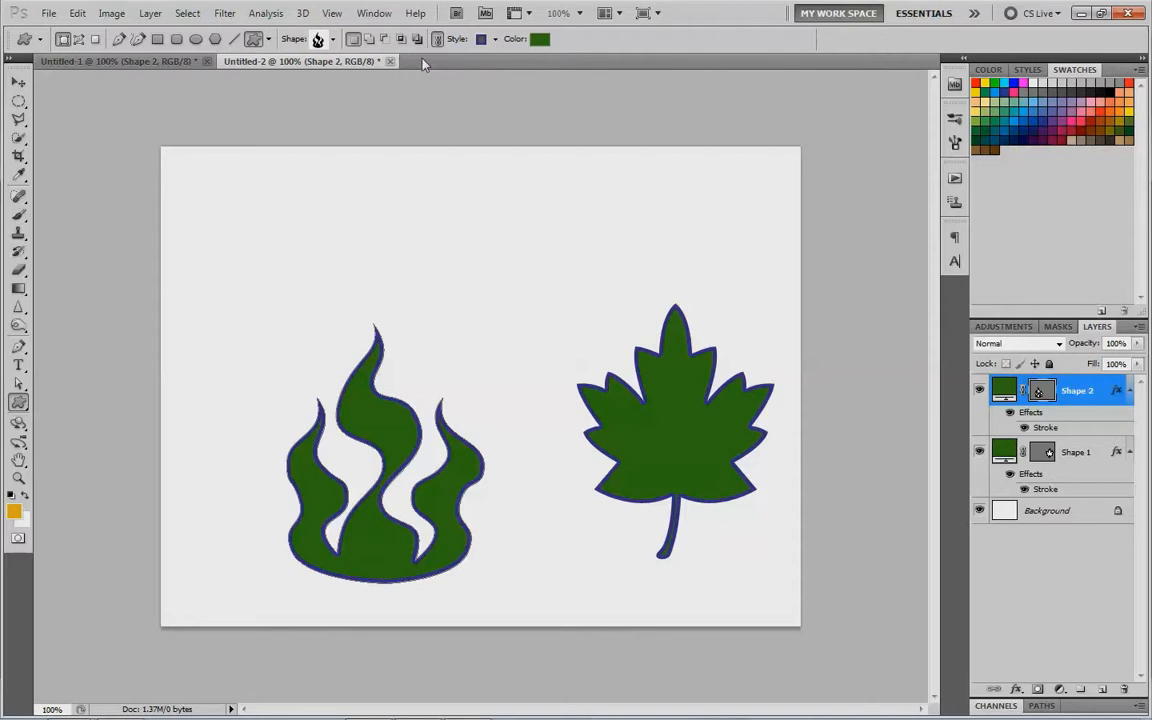
Try several preset styles on the fire shape, including the brown color overlay, the dark swirled gradient and the multicolored pattern.
left_click(495, 40)
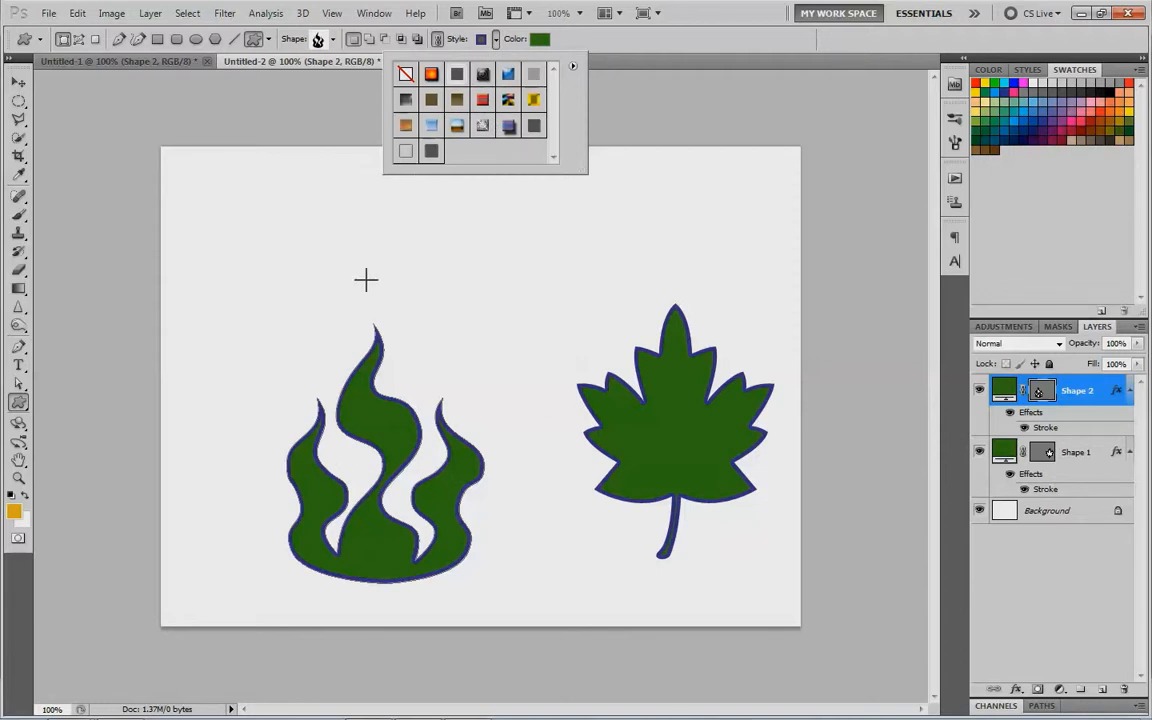
left_click(432, 98)
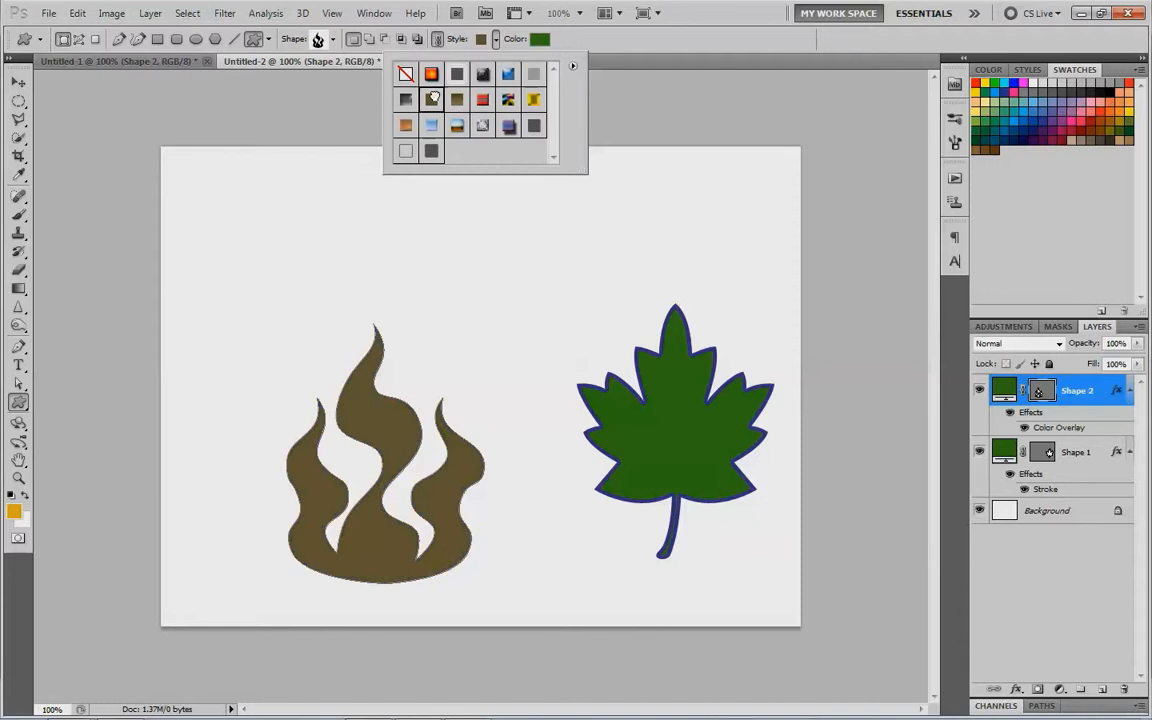
left_click(484, 74)
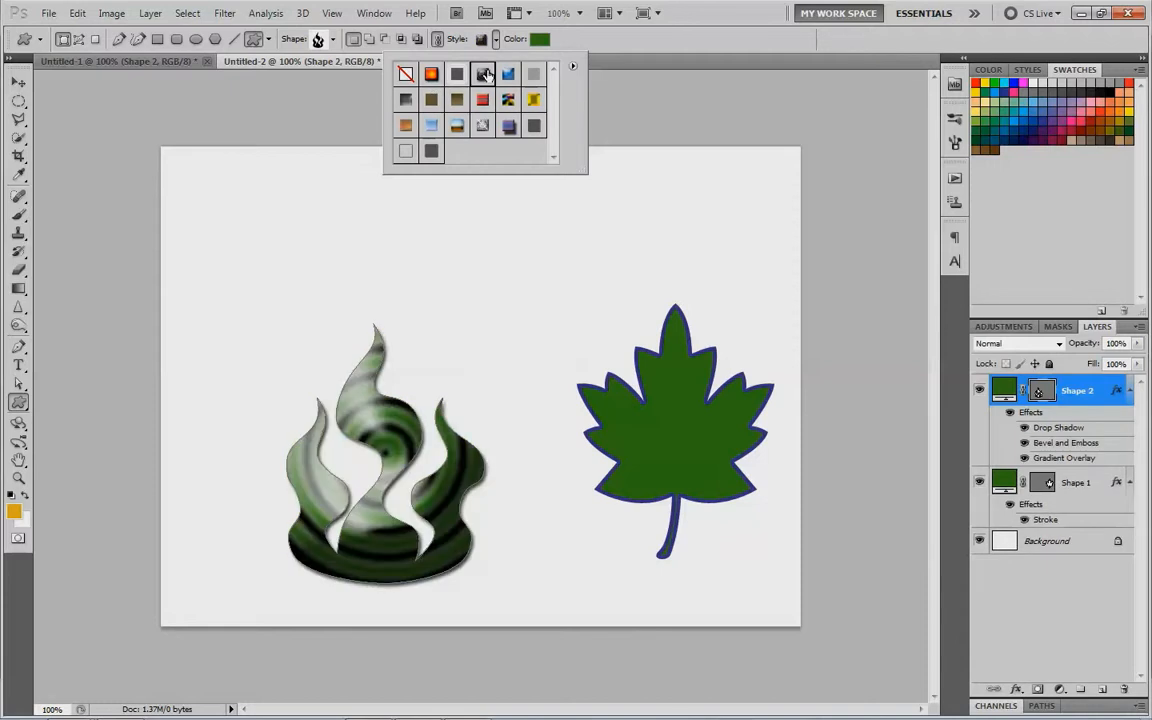
left_click(404, 125)
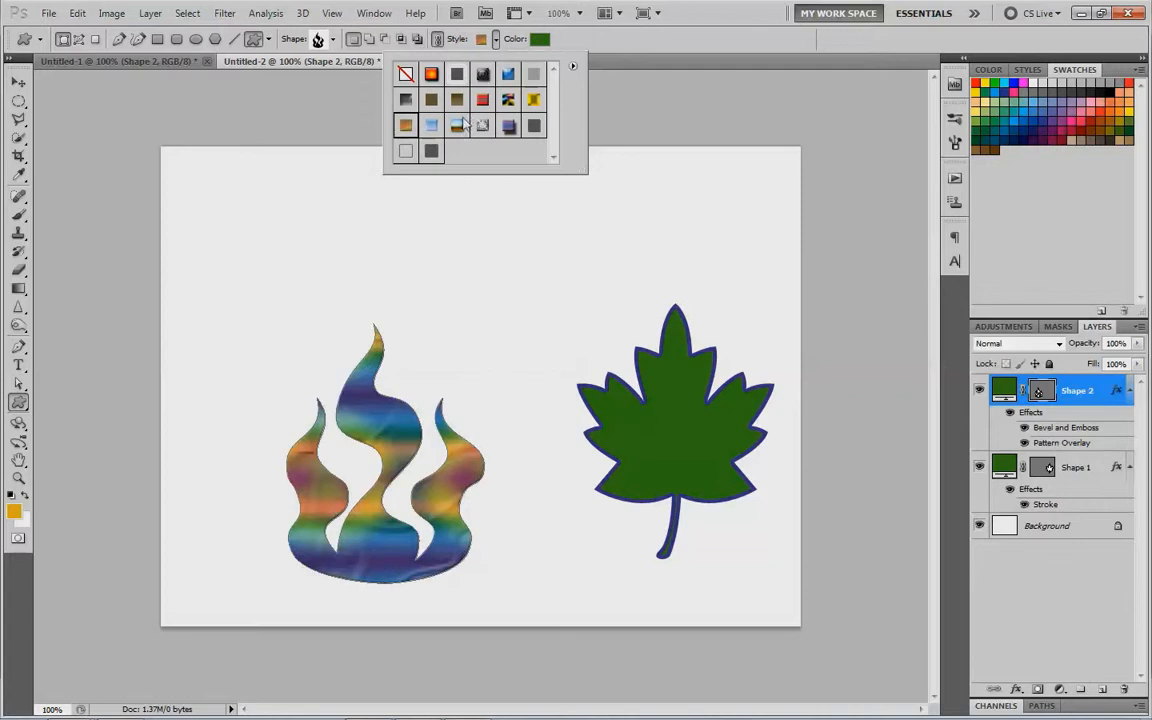
Replace the current presets with Abstract Styles and apply the yellow speckled style to the fire shape.
left_click(573, 66)
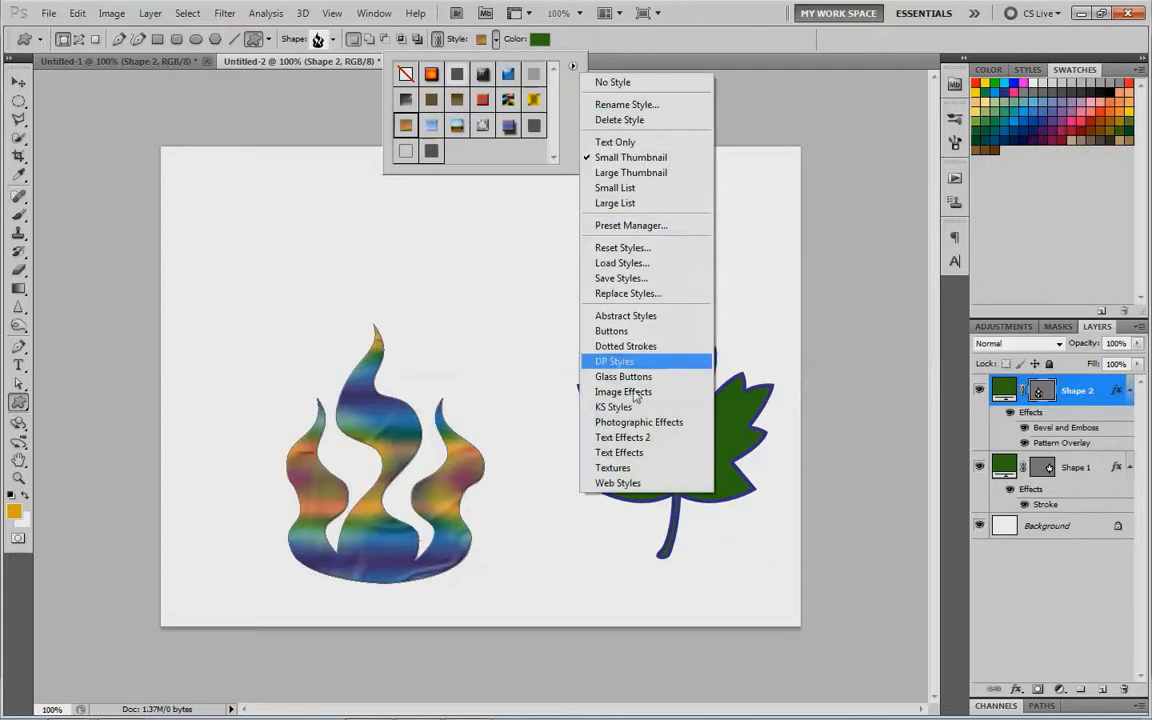
left_click(630, 318)
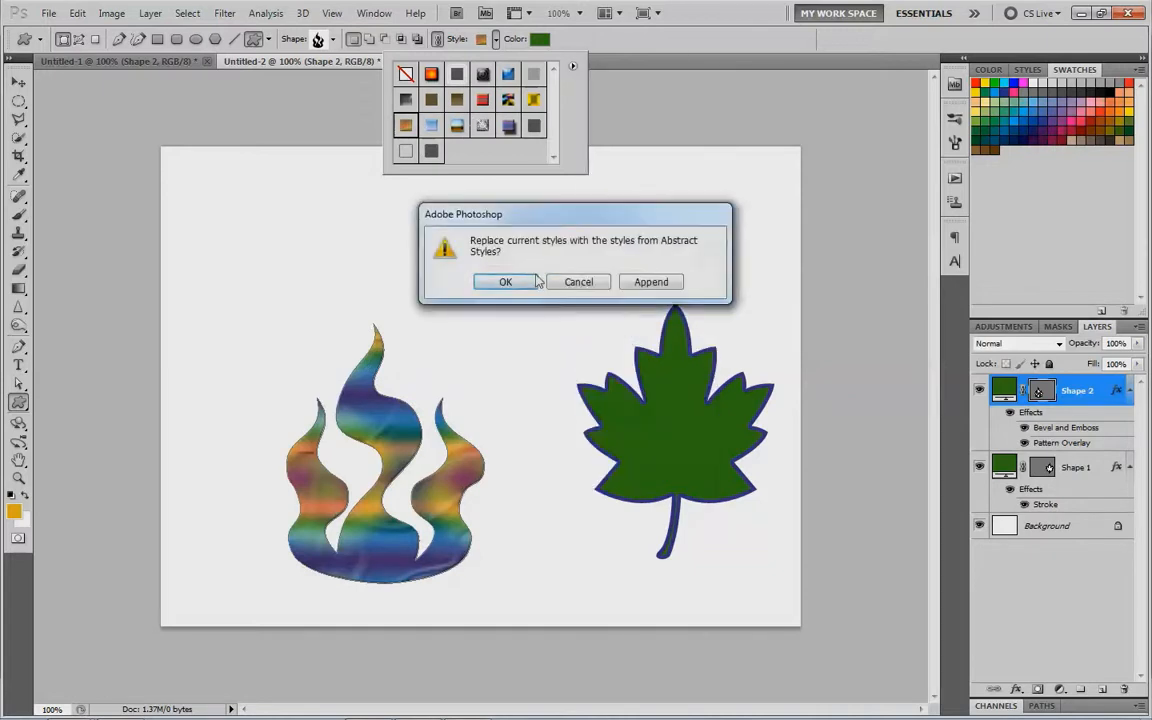
left_click(505, 287)
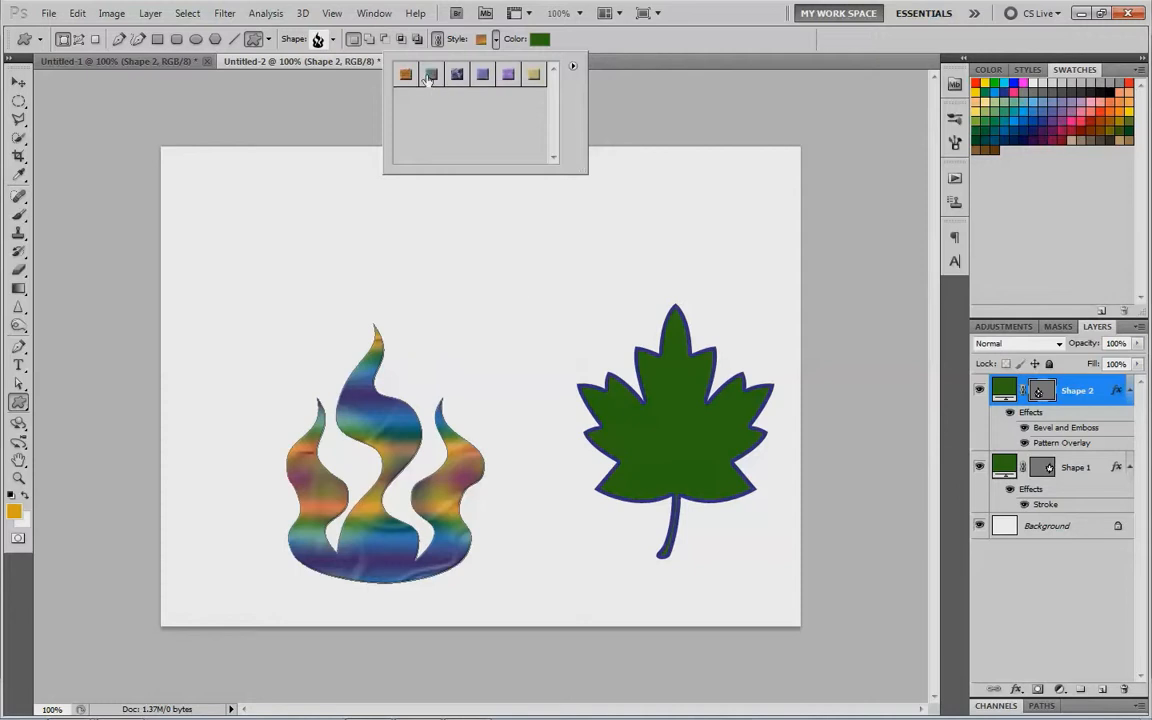
left_click(432, 75)
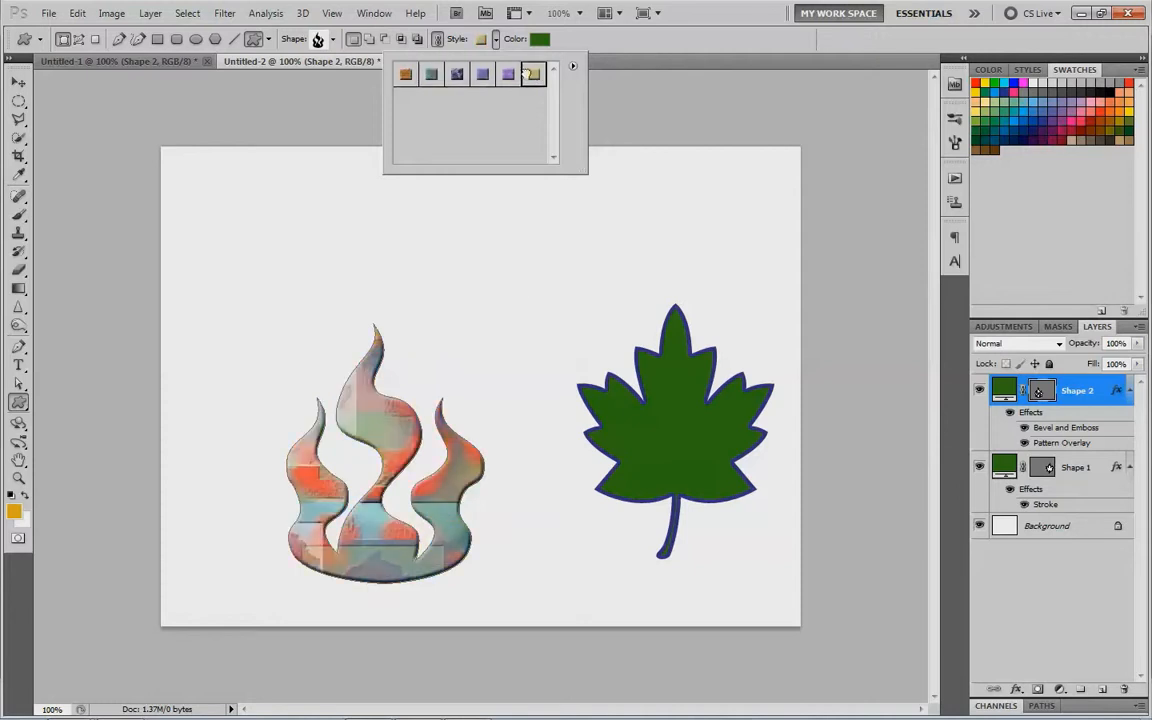
left_click(529, 74)
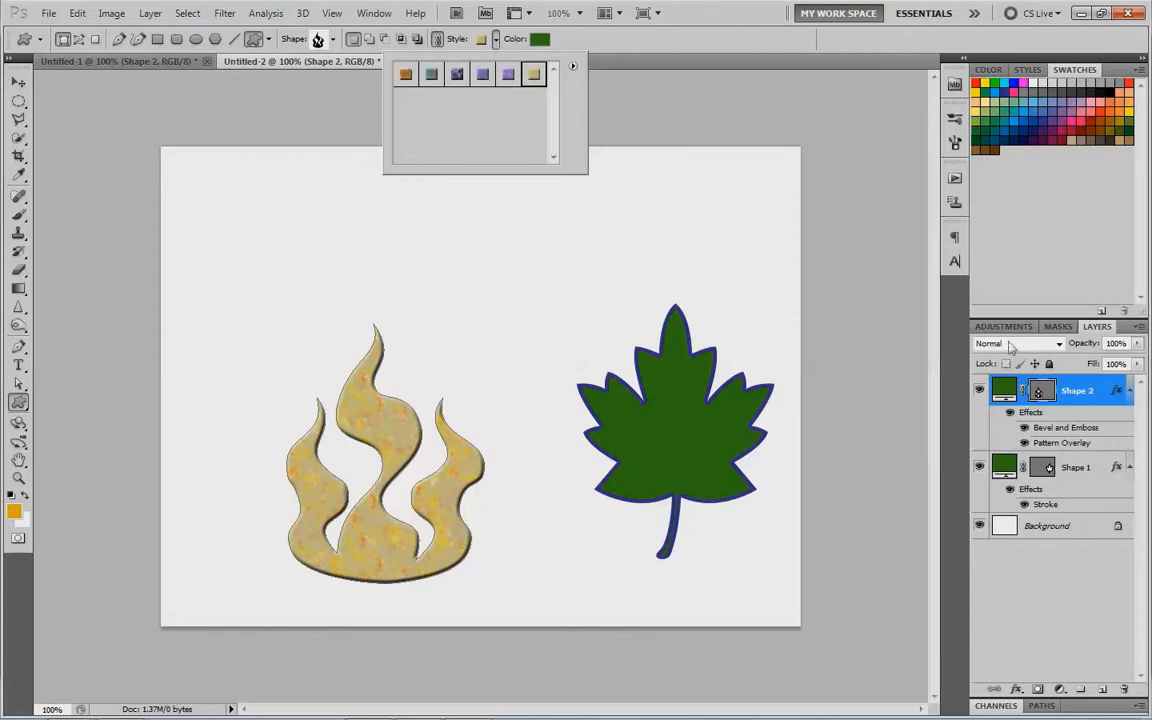
Add a thin black outside stroke with Normal blending and 100% opacity to the fire shape.
left_click(1015, 689)
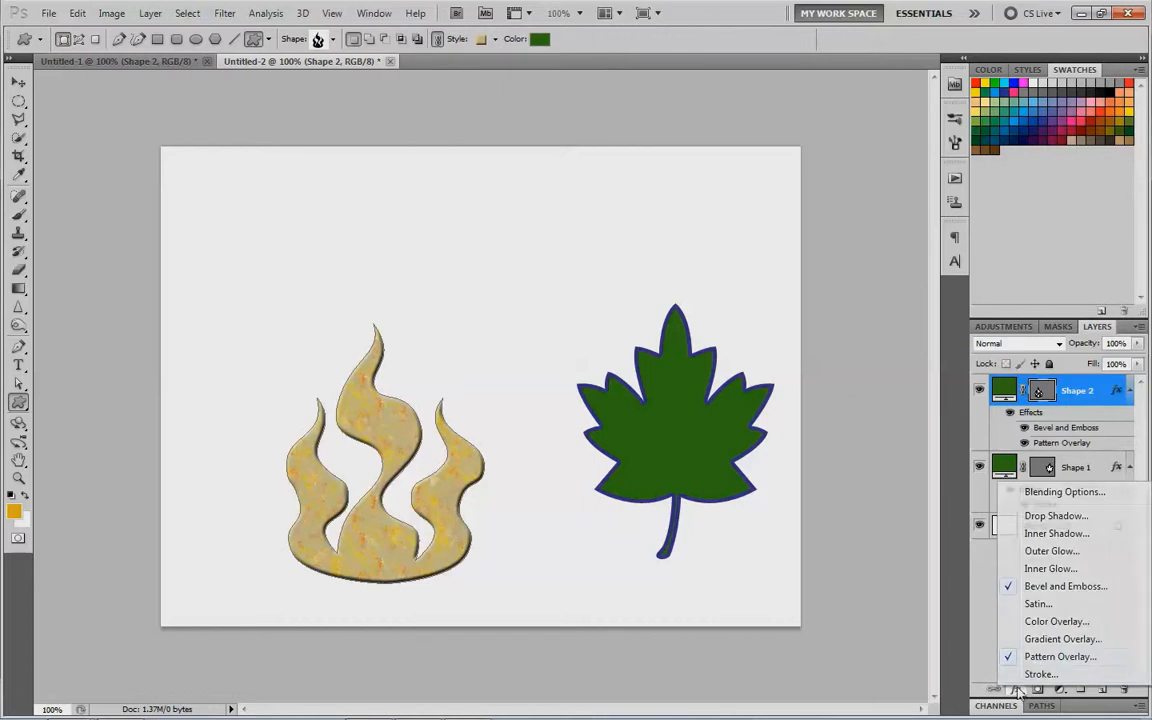
left_click(1038, 675)
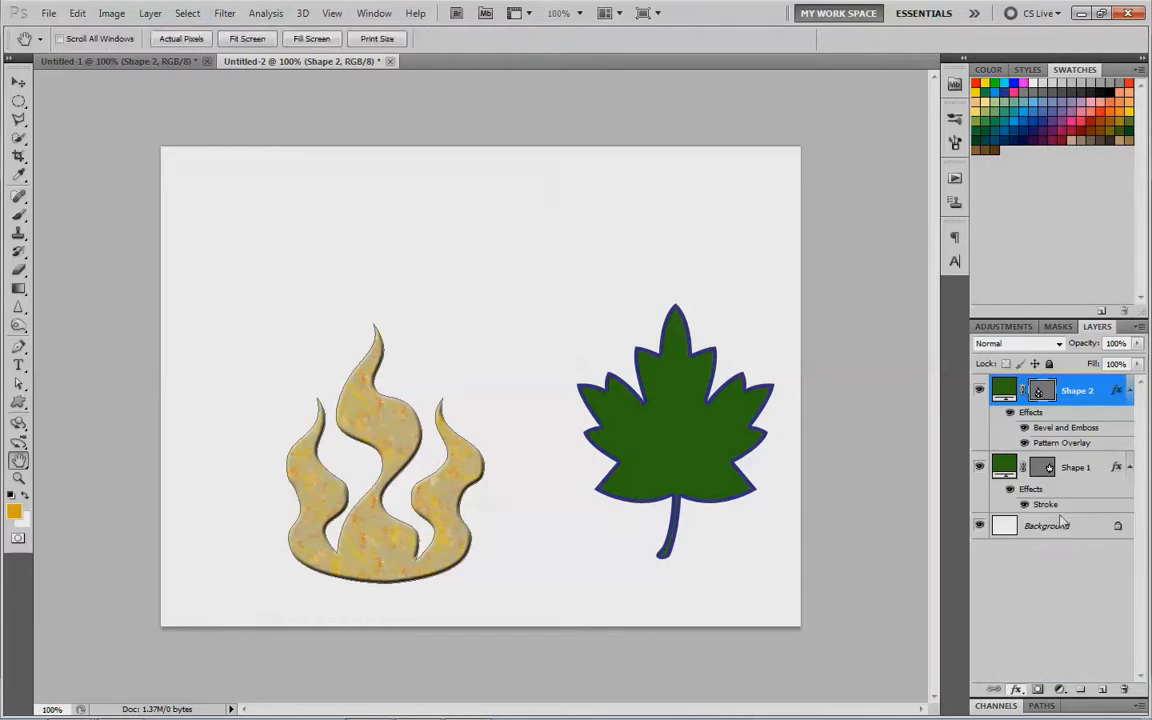
left_click_drag(380, 162, 868, 187)
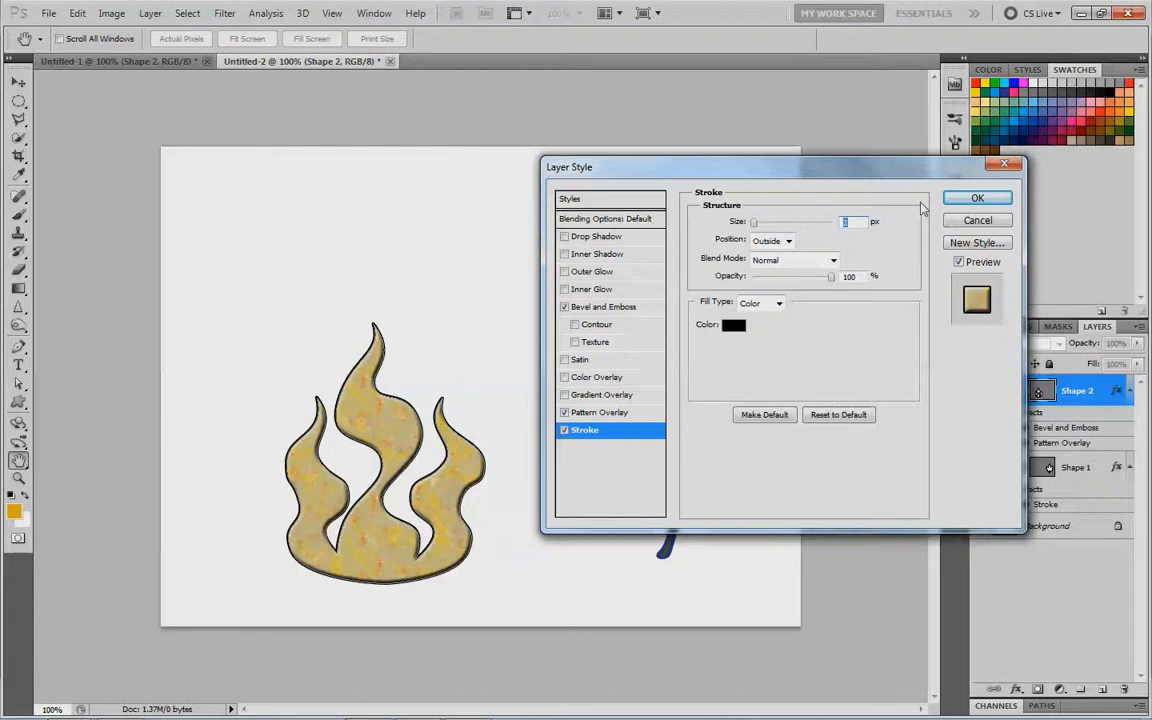
left_click(975, 203)
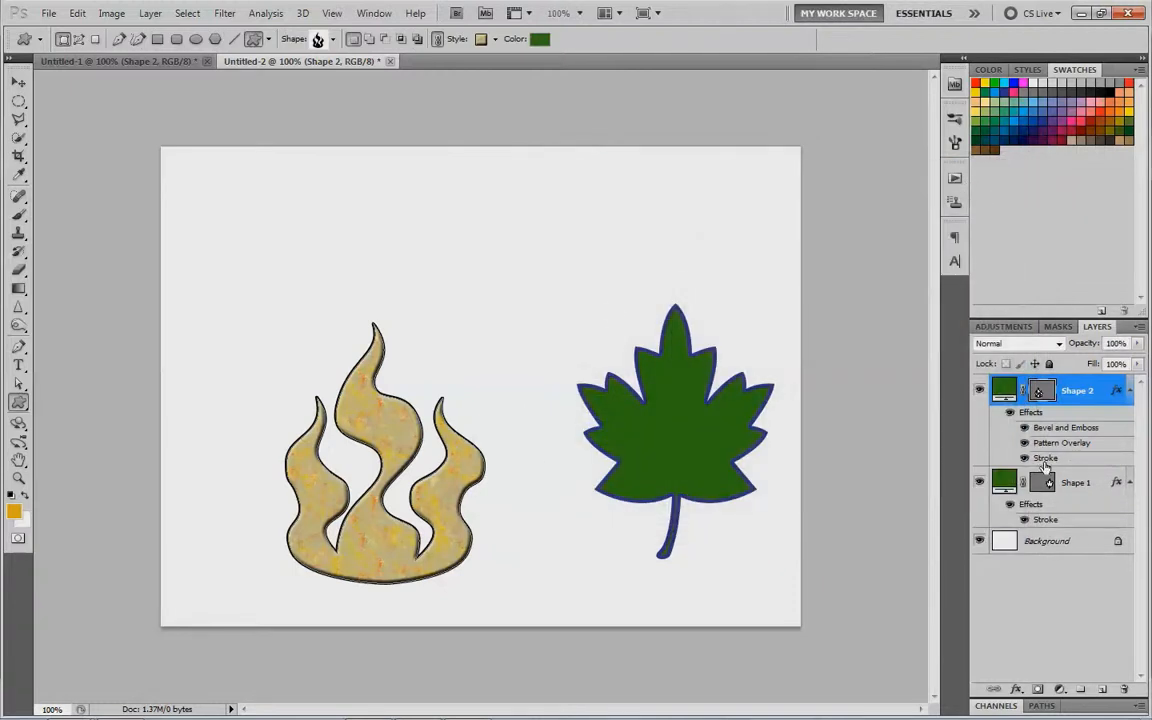
Reopen the fire shape's stroke effect settings.
double_click(1044, 459)
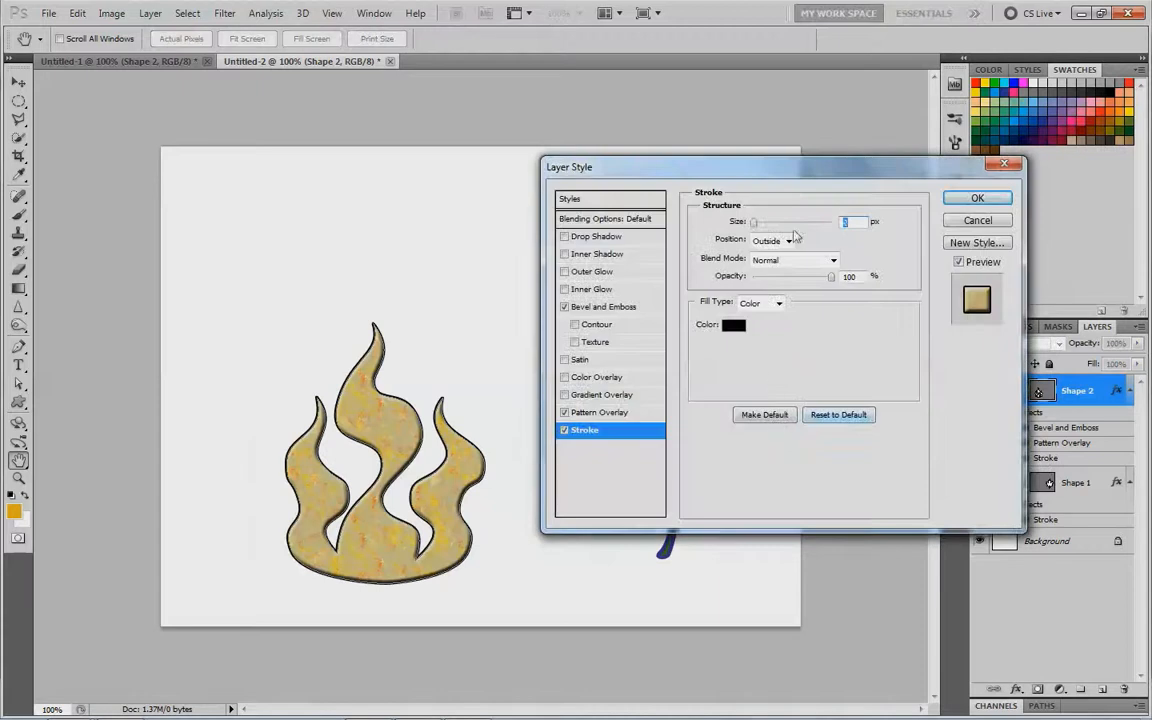